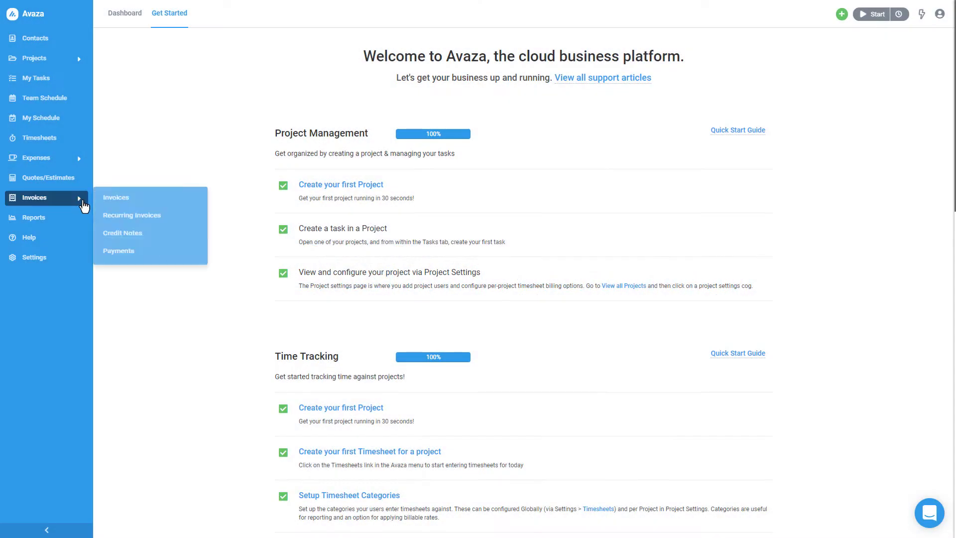
Step: Start a new invoice and add The Client Company as a new USD customer with contact details
click(119, 206)
click(899, 46)
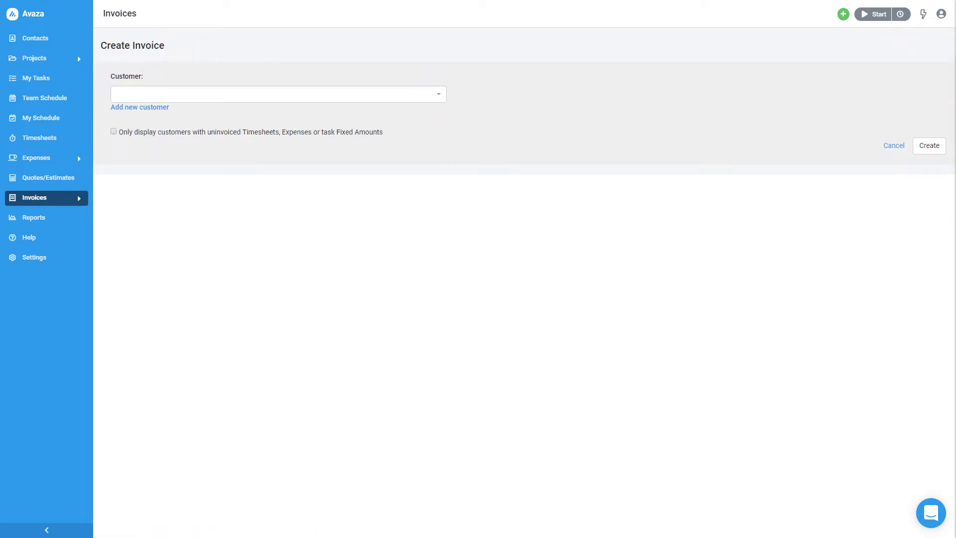
click(160, 106)
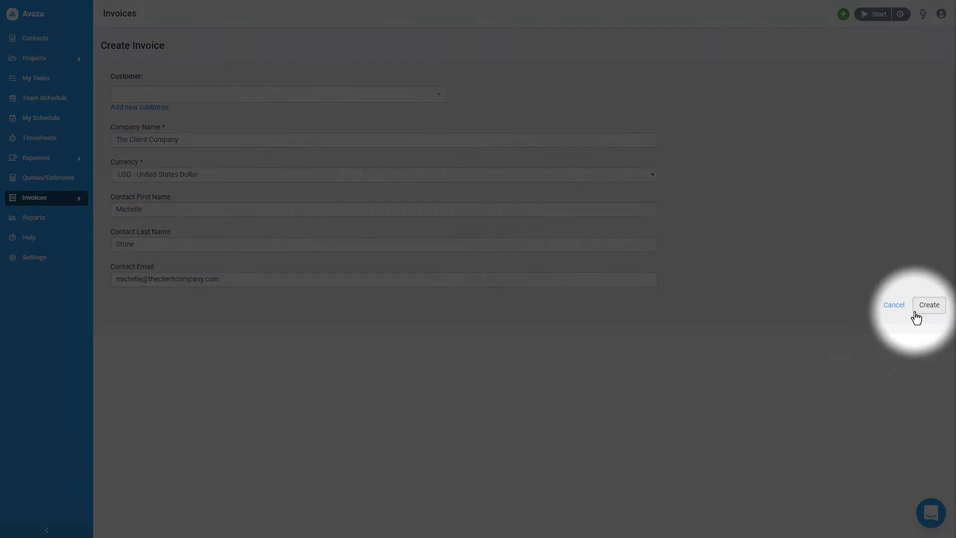
Step: Create the customer, make the invoice number INV 1001, and enter subject 'Visuals - Phase 1'
click(921, 308)
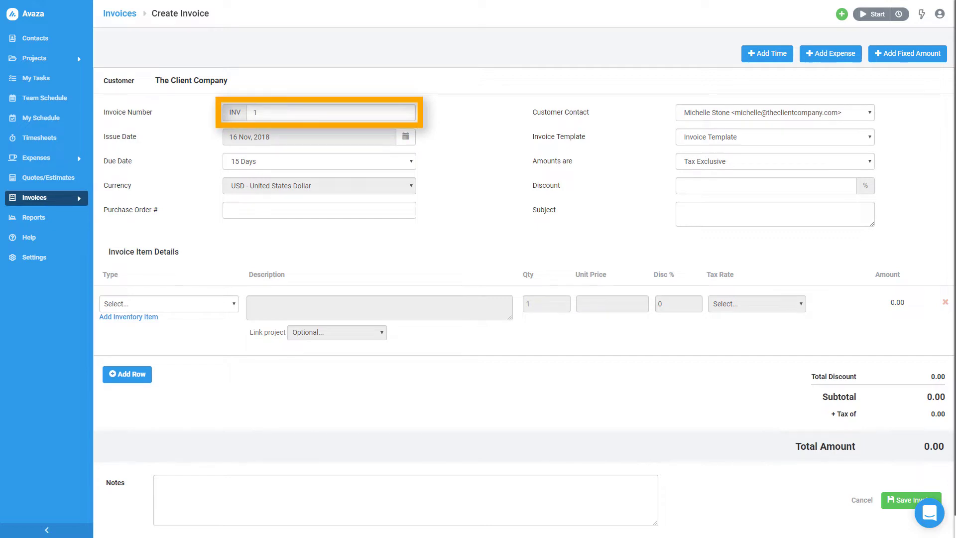
text(001)
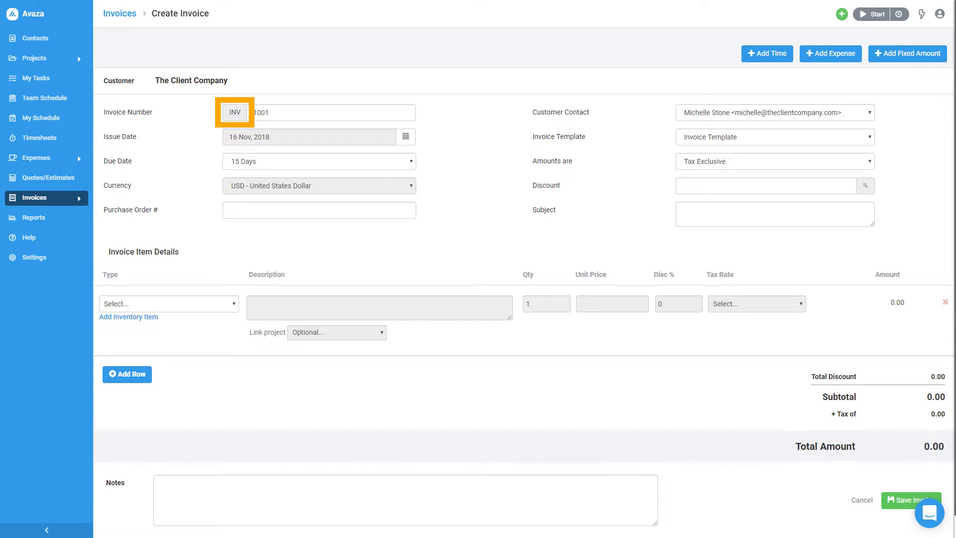
click(33, 258)
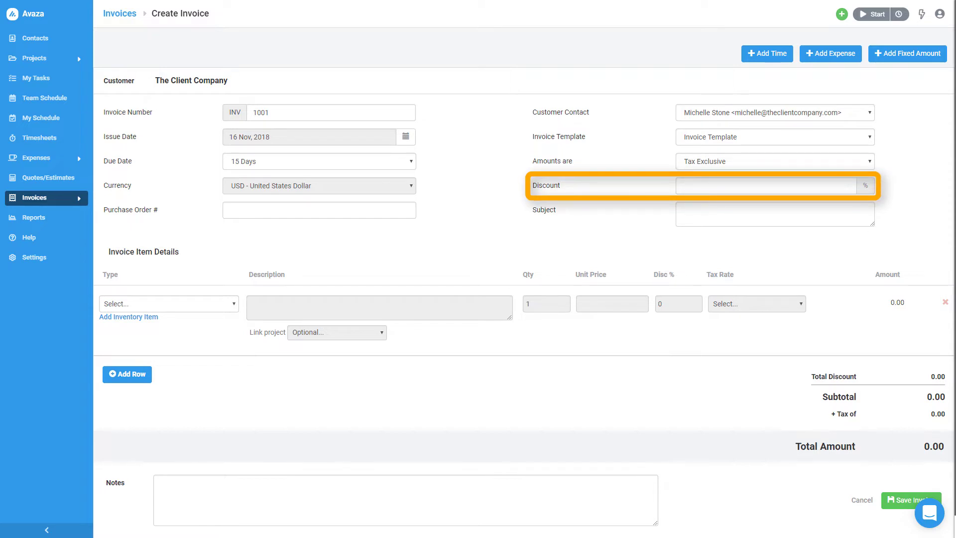
text(Visuals - Phase 1)
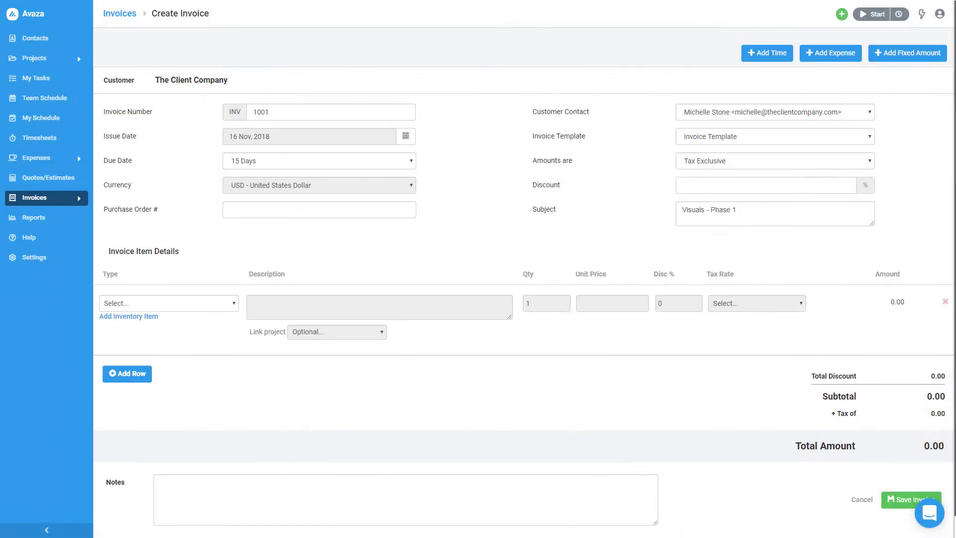
Step: Create inventory item 'Pack of Awesome Icons' as line one: 12 at 49.99, 10% discount, no tax
scroll(525, 269, down, 1)
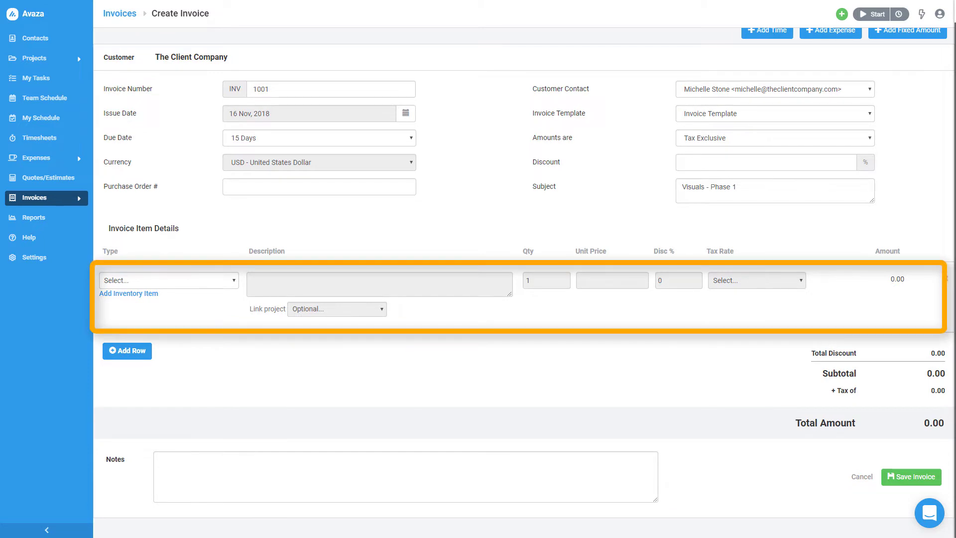
click(232, 280)
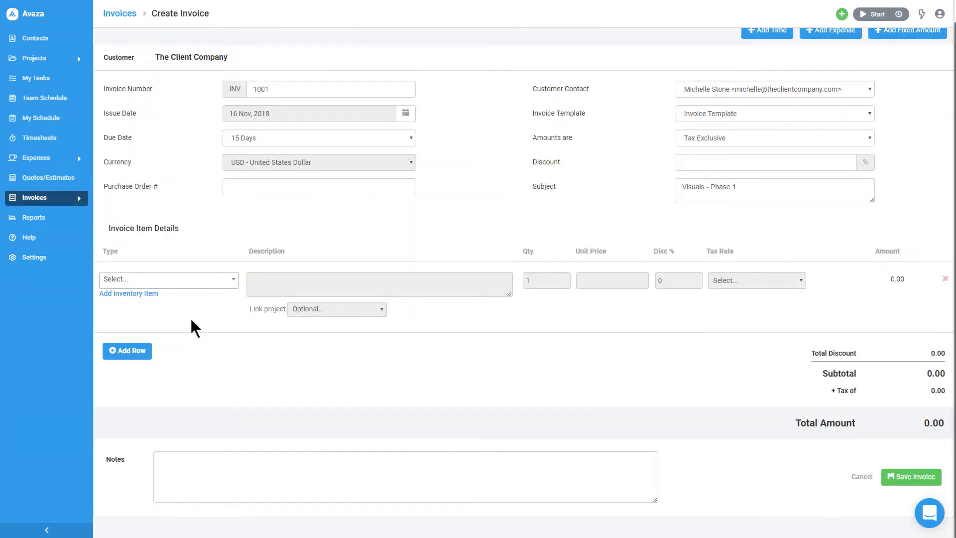
click(156, 294)
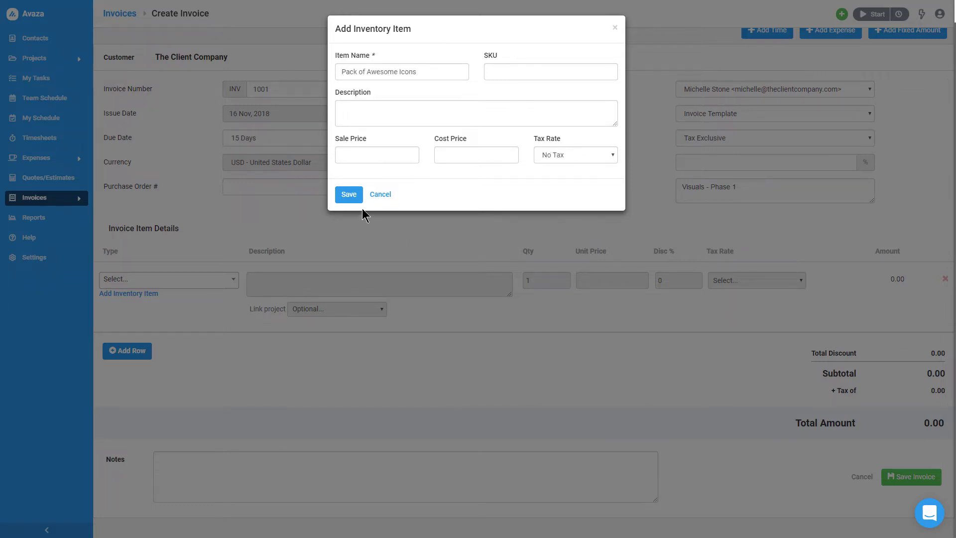
click(350, 197)
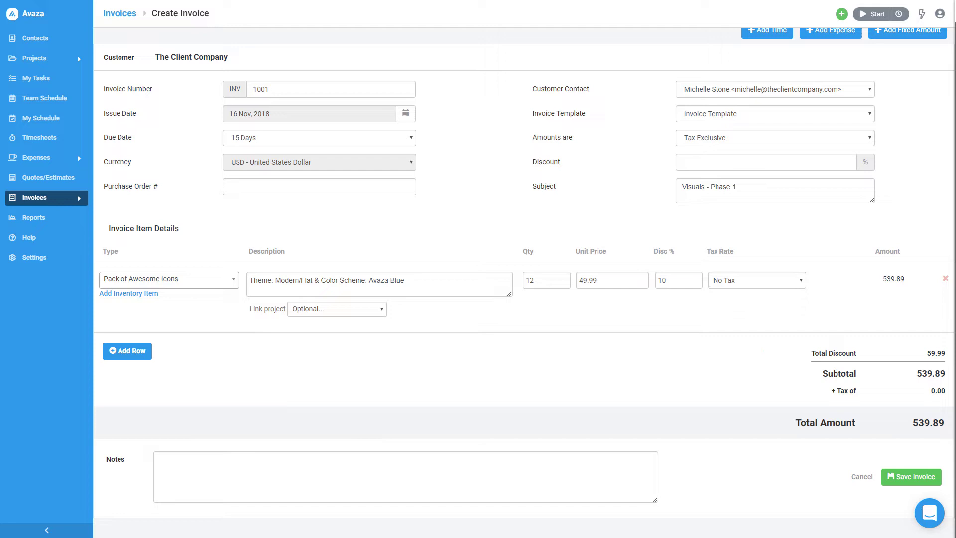
Step: Add an Uber ride expense line (155.88), an AE plugins product line (36.00) and bank-transfer notes
scroll(525, 269, up, 1)
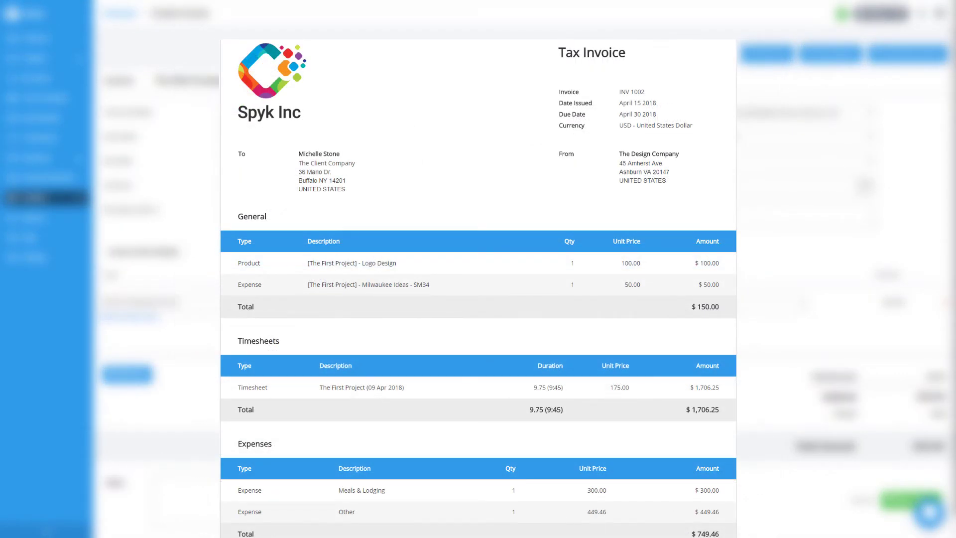
scroll(524, 286, down, 1)
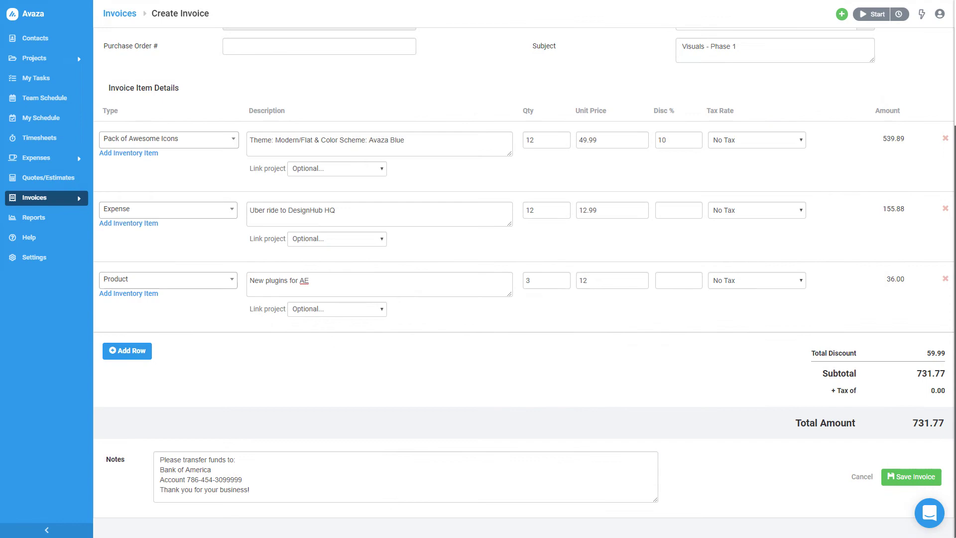
Step: Save the invoice as a draft and attach both image files from the computer
click(897, 478)
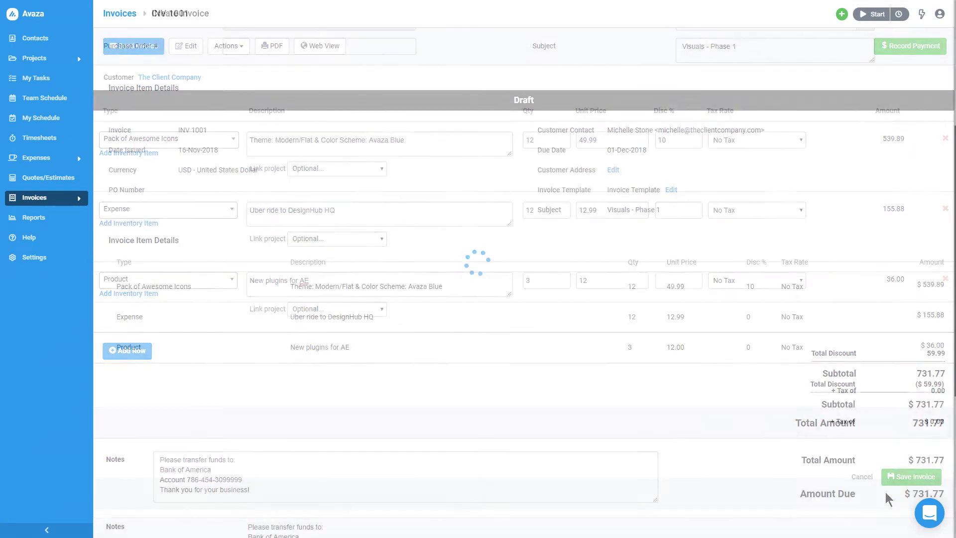
scroll(885, 495, down, 4)
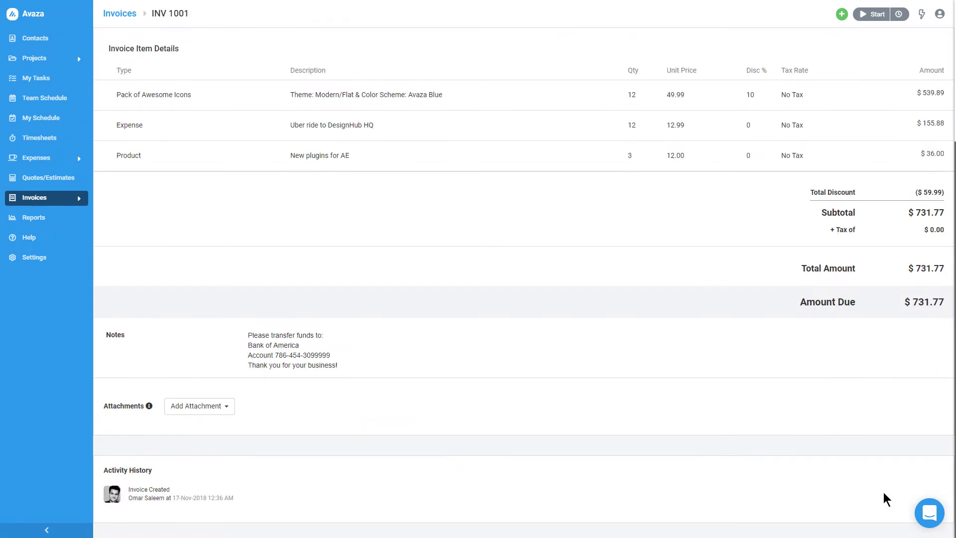
click(230, 411)
click(271, 445)
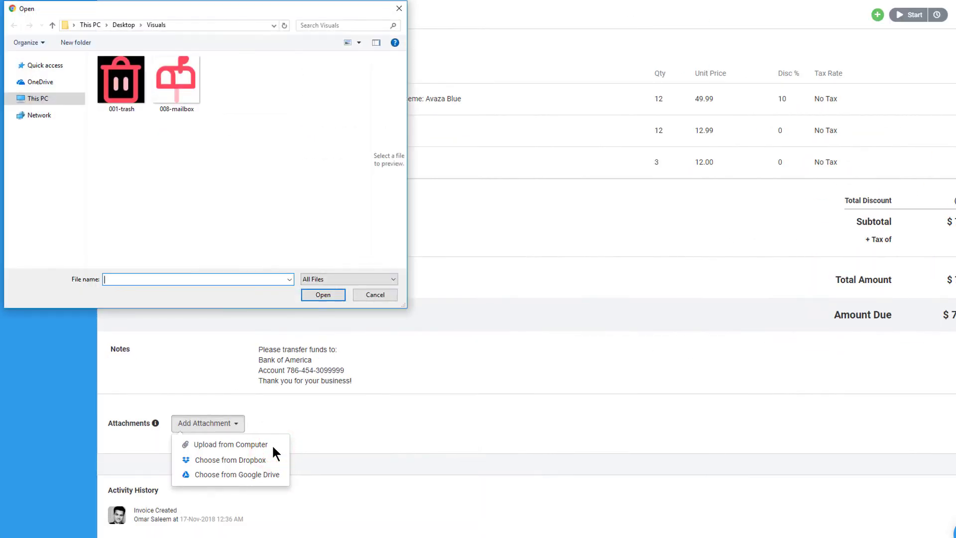
key(ctrl+a)
click(323, 294)
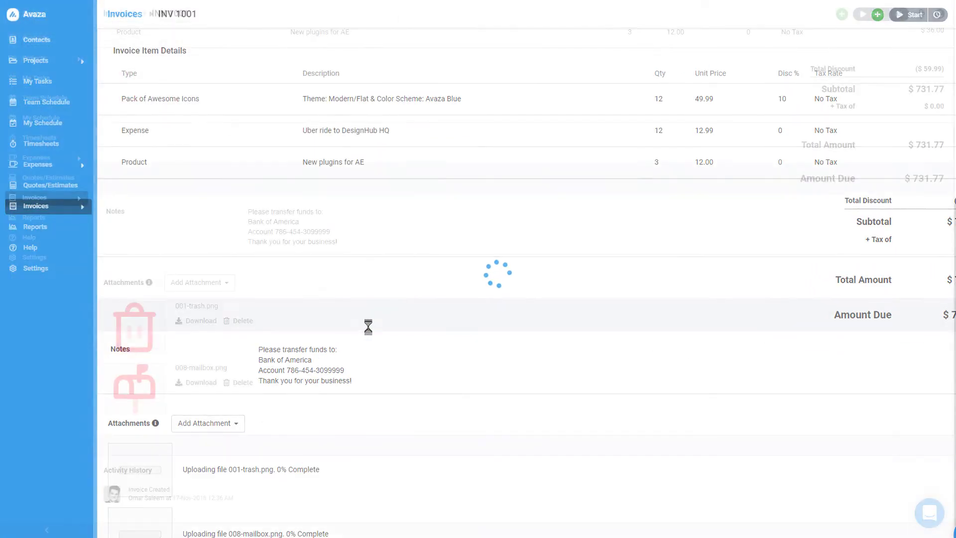
Step: Review the attachment source options, then open the invoice's online web view
click(199, 283)
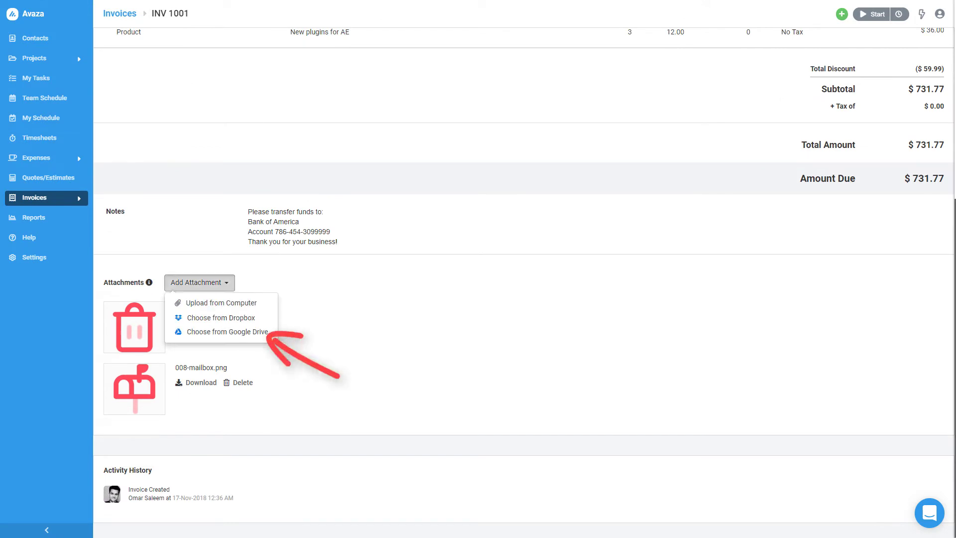
click(658, 371)
scroll(658, 371, up, 6)
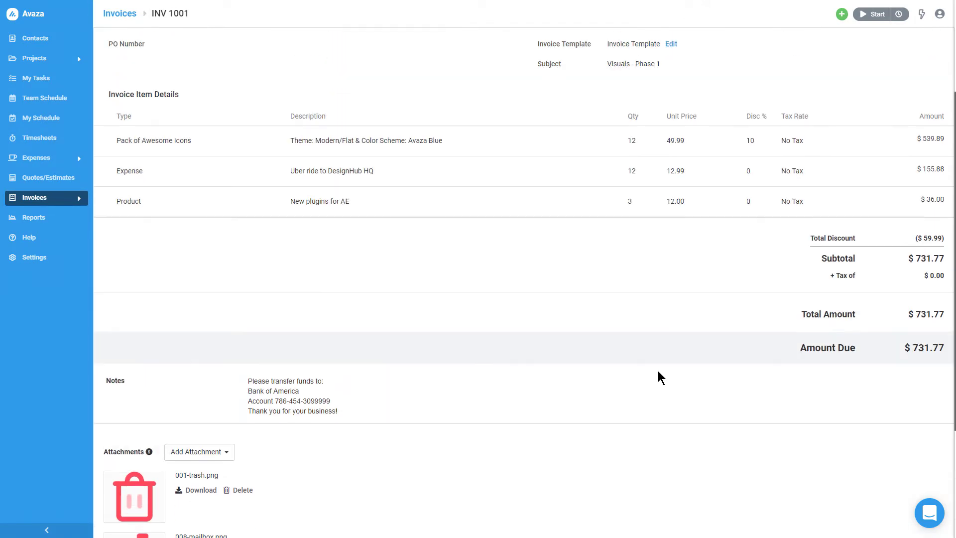
click(344, 51)
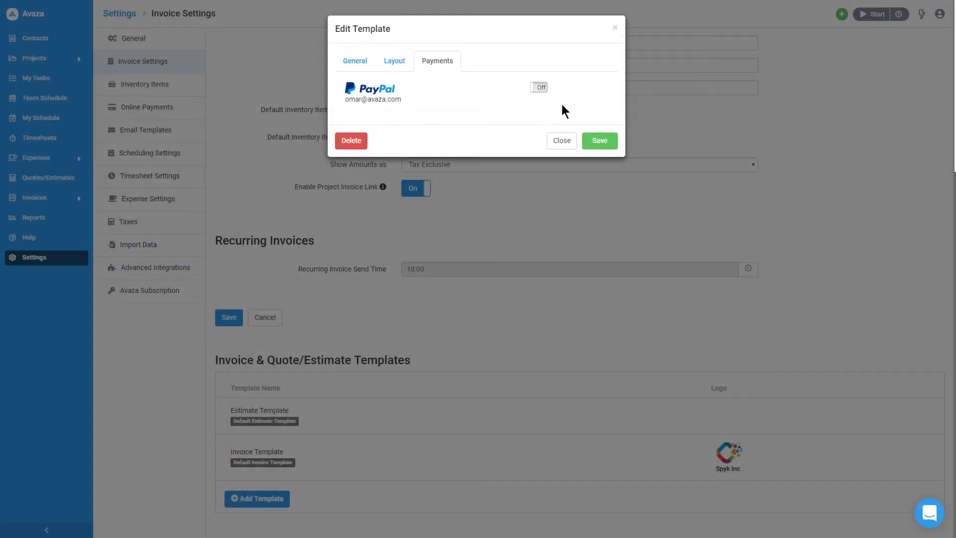
Step: Switch the PayPal toggle on in the invoice template's Payments settings
click(539, 90)
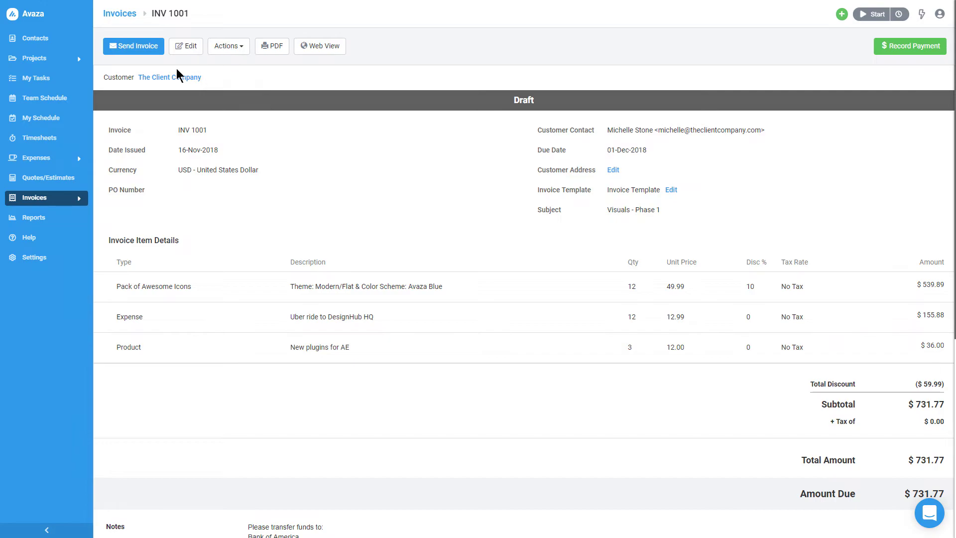
Step: Email INV 1001 to the client contact with team members in CC, including PDF and attachment links
click(158, 50)
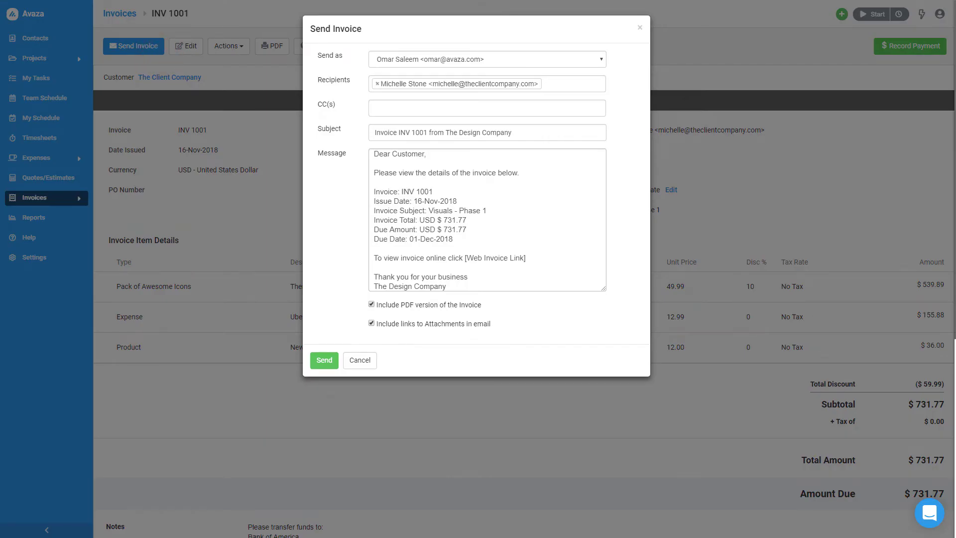
click(601, 60)
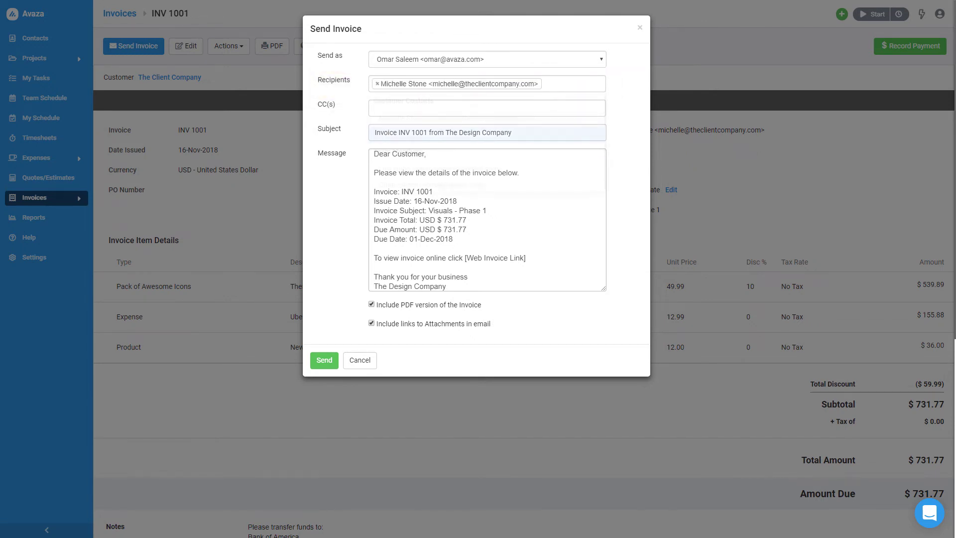
click(547, 84)
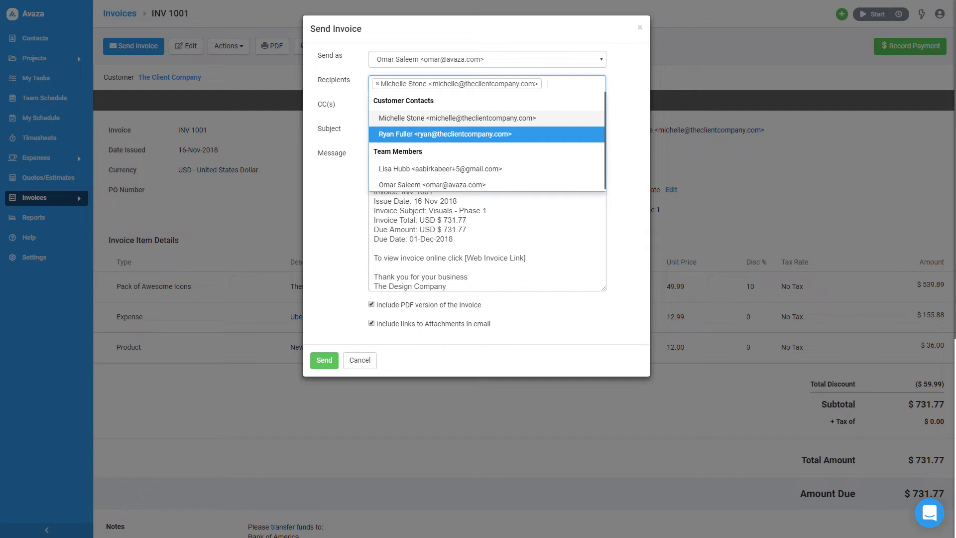
click(487, 108)
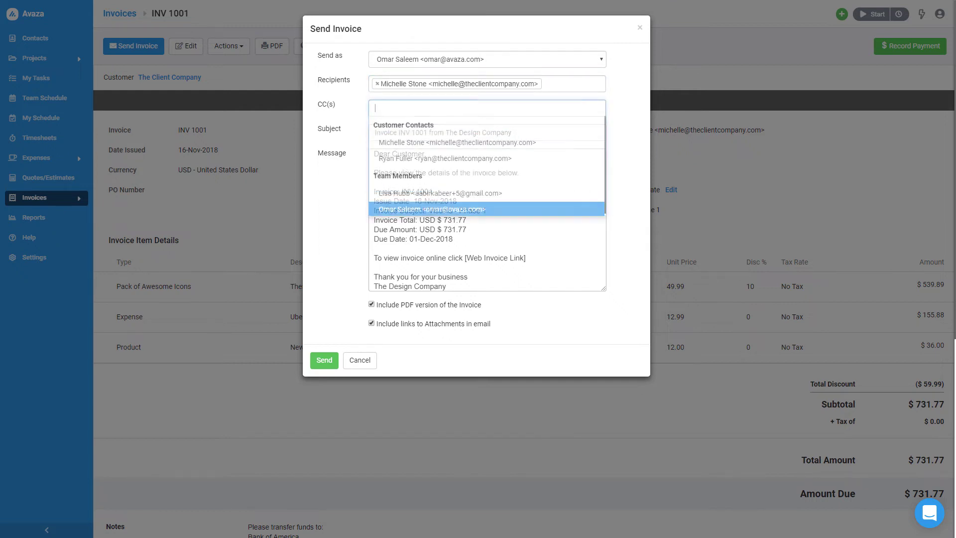
key(Return)
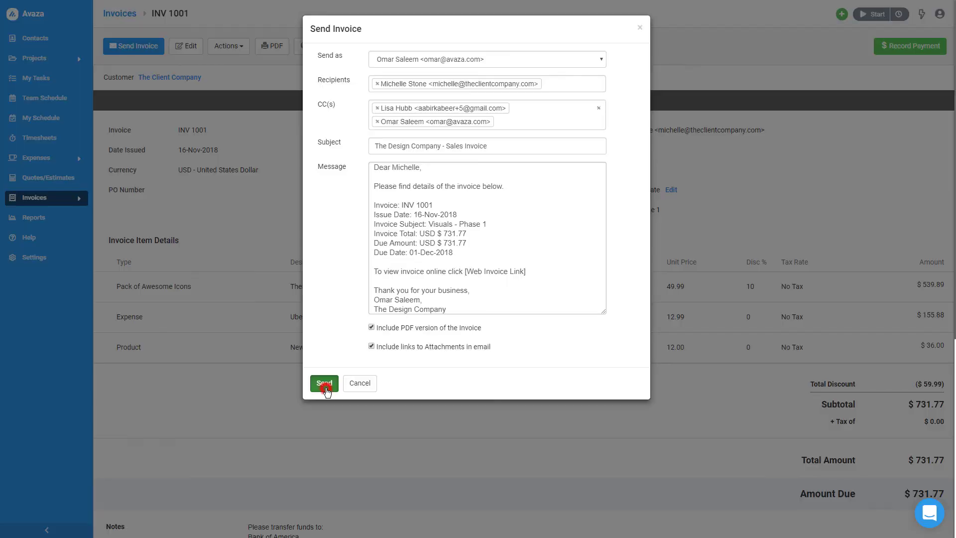
click(324, 384)
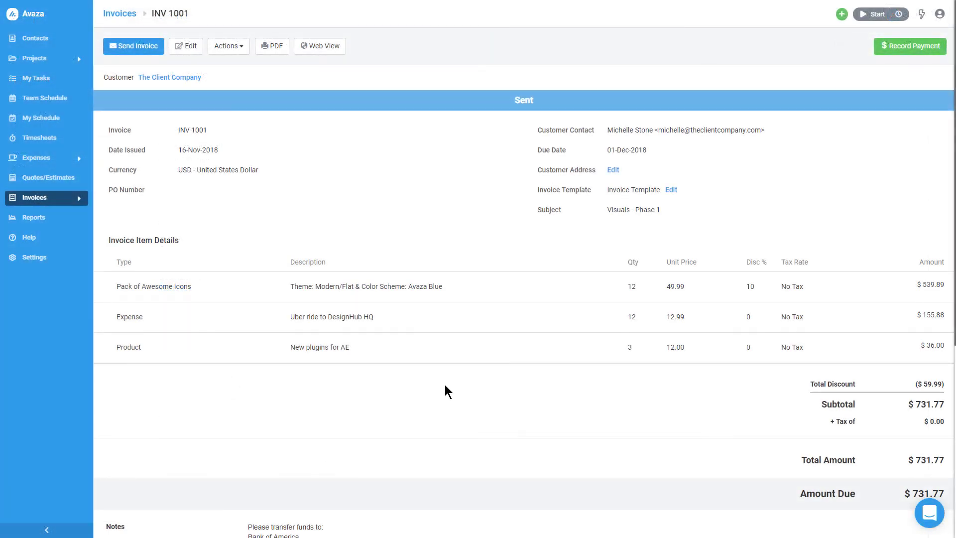
Step: Check INV 1001's activity history and send the client a payment reminder
scroll(444, 384, down, 6)
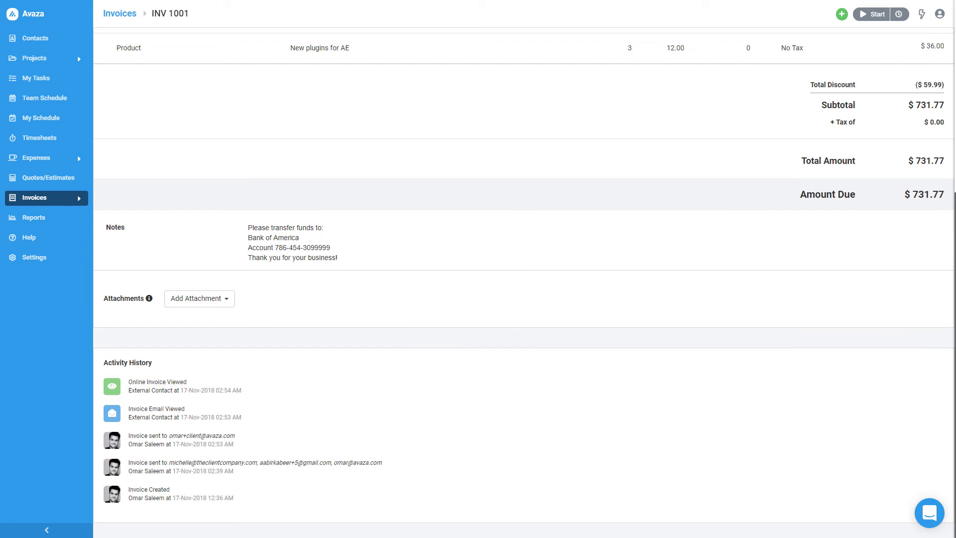
scroll(441, 391, up, 6)
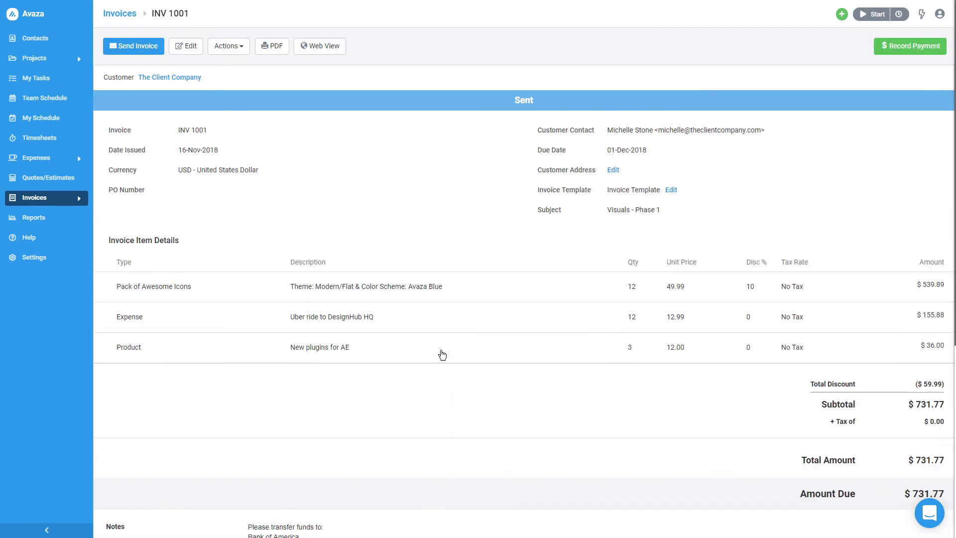
click(242, 54)
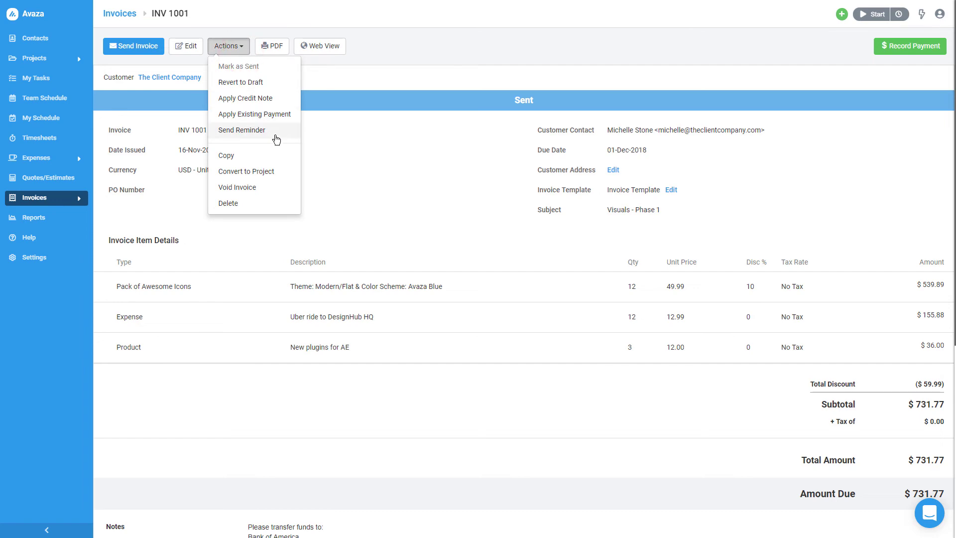
click(274, 134)
click(324, 365)
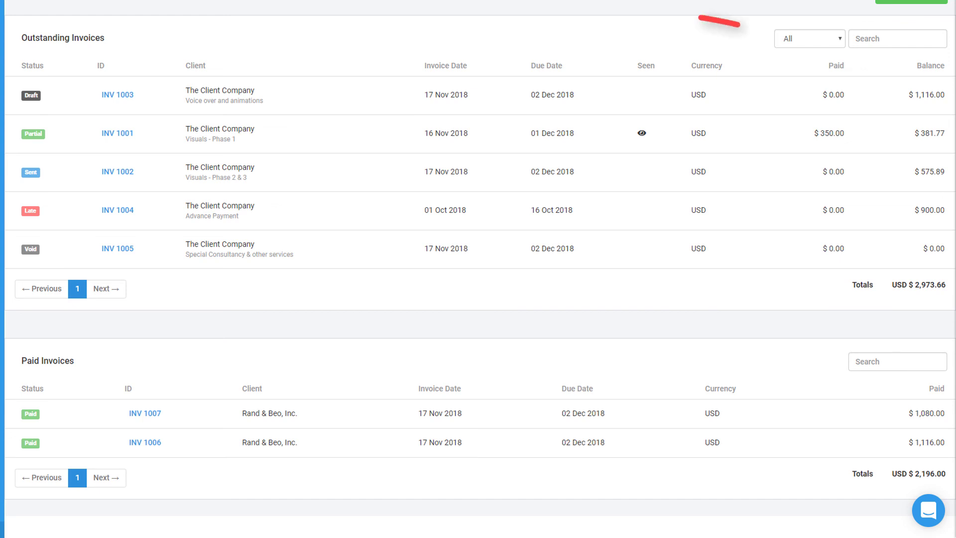
Step: Filter outstanding invoices to Draft, then replace the search term 'star' with 1002 to show INV 1002
click(827, 39)
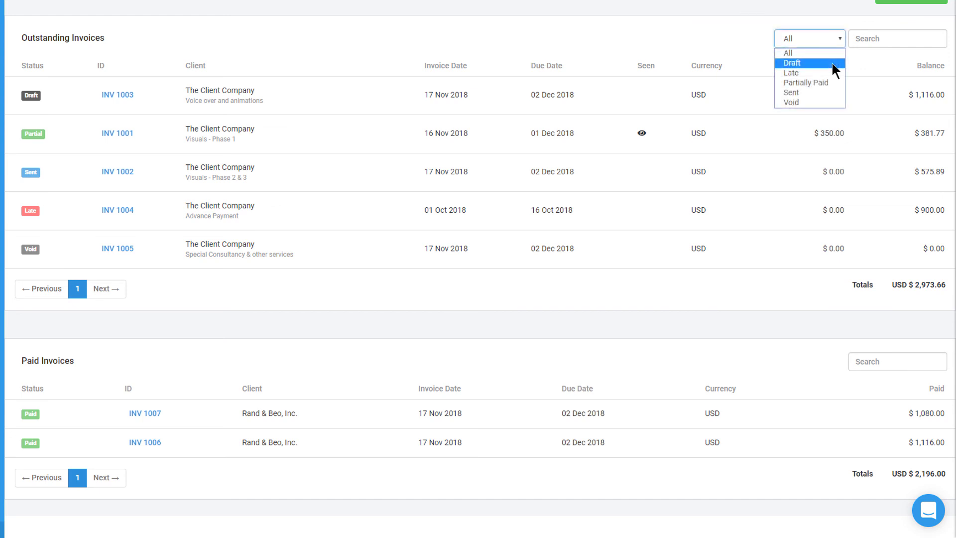
click(792, 63)
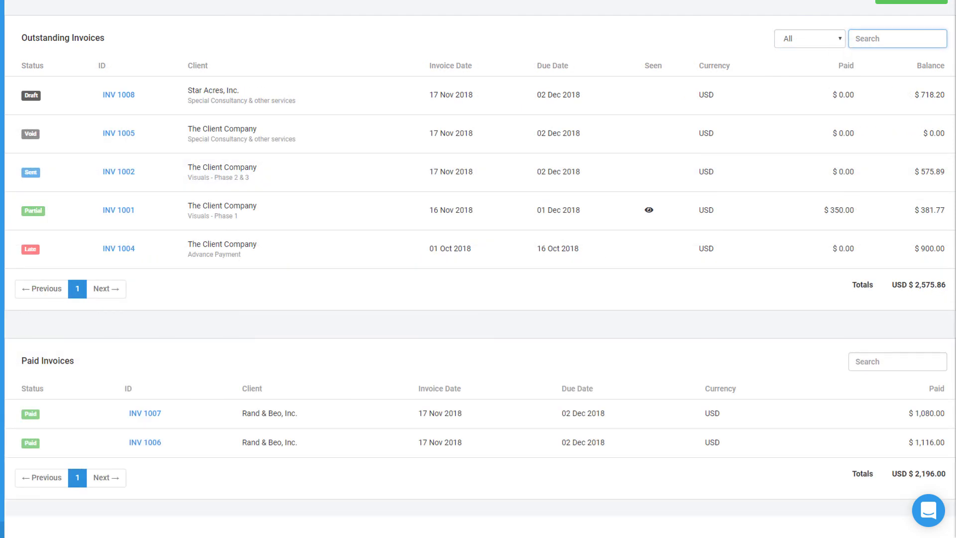
text(star)
key(ctrl+a)
text(1002)
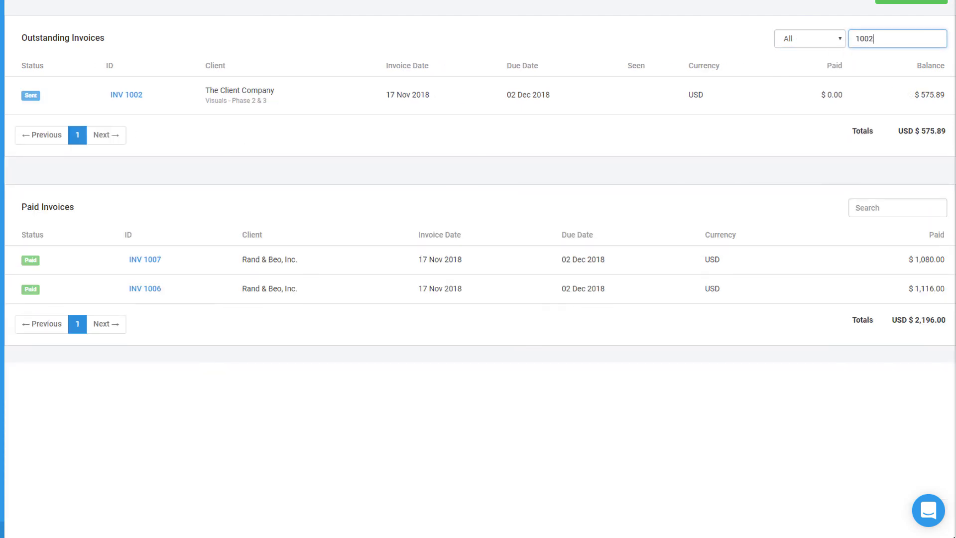